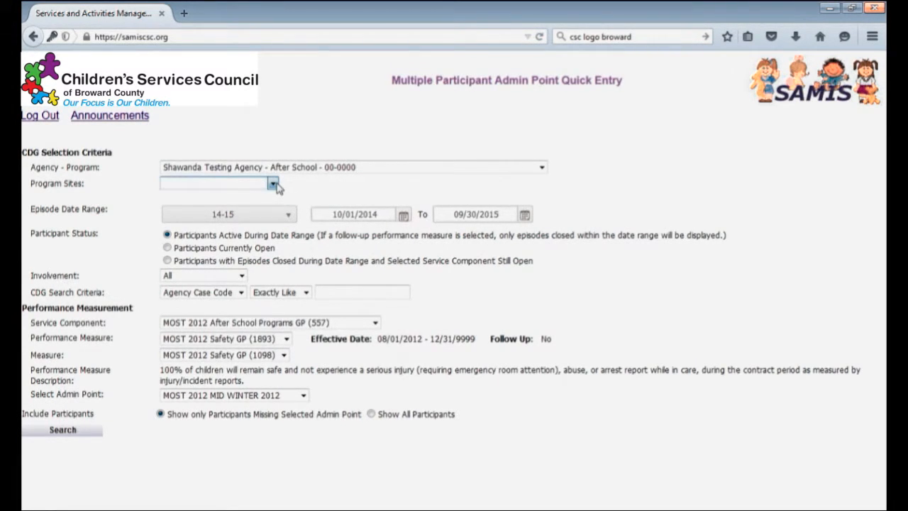
Try Ann Storck Center as the program site, and reset the program site to blank.
left_click(273, 184)
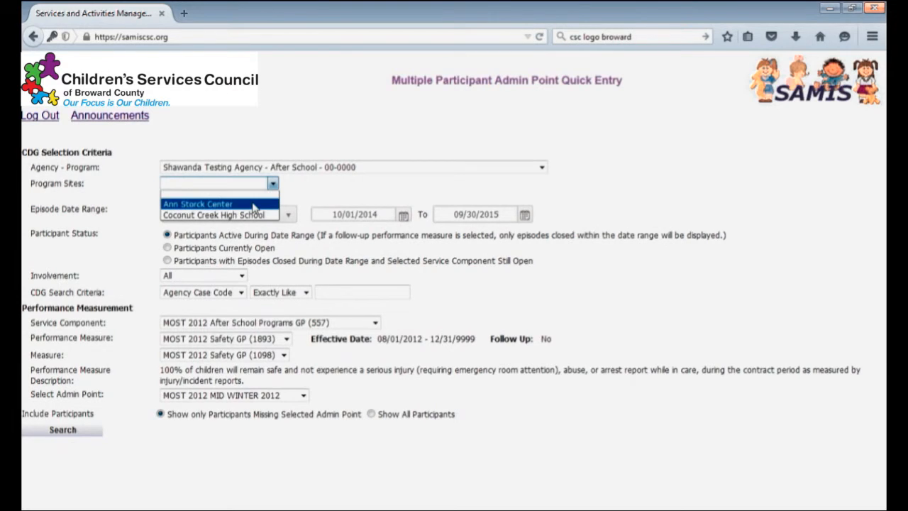
left_click(253, 206)
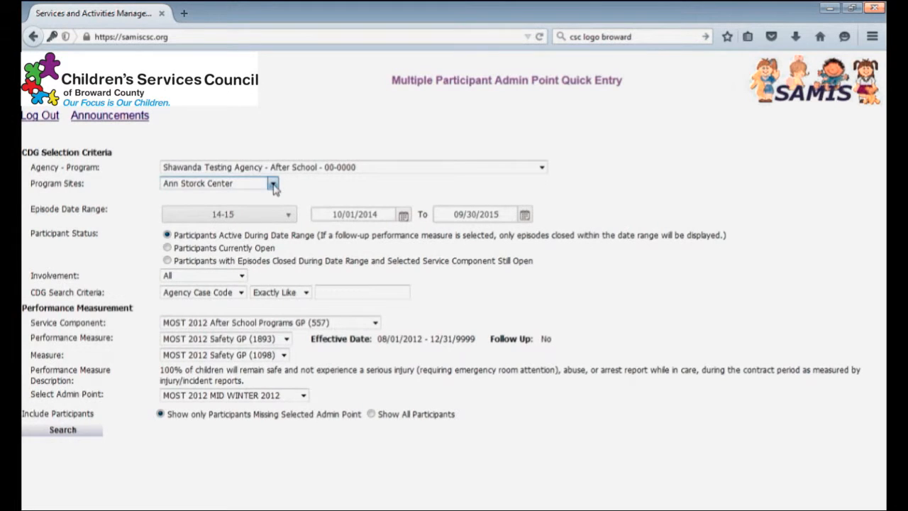
left_click(273, 184)
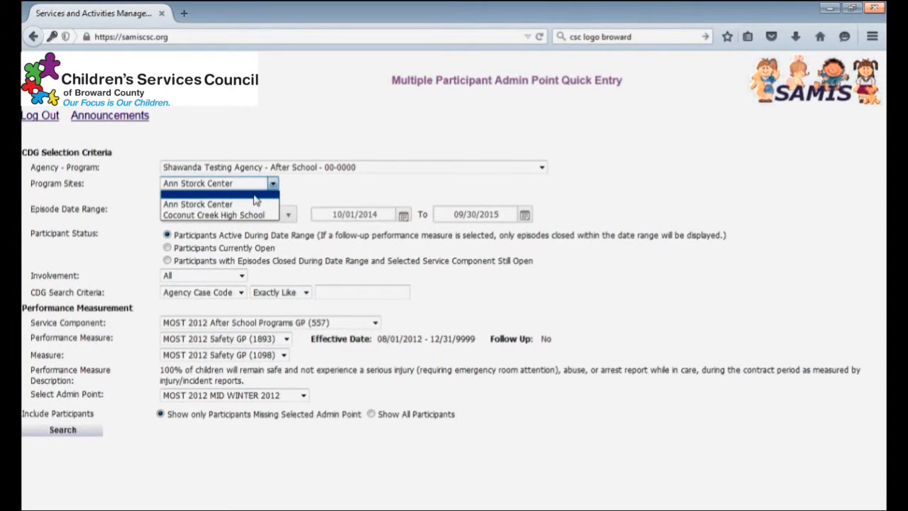
left_click(254, 196)
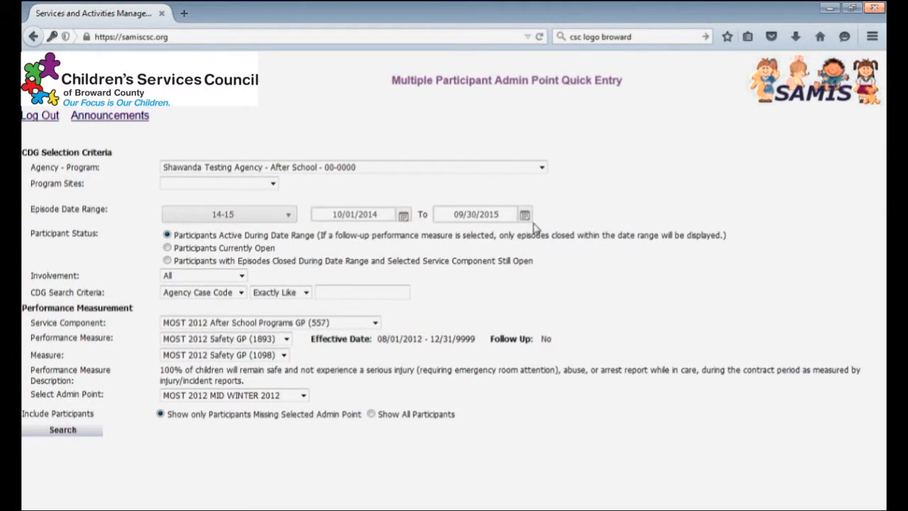
Set the end of the episode date range to 08/30/2015.
left_click(463, 213)
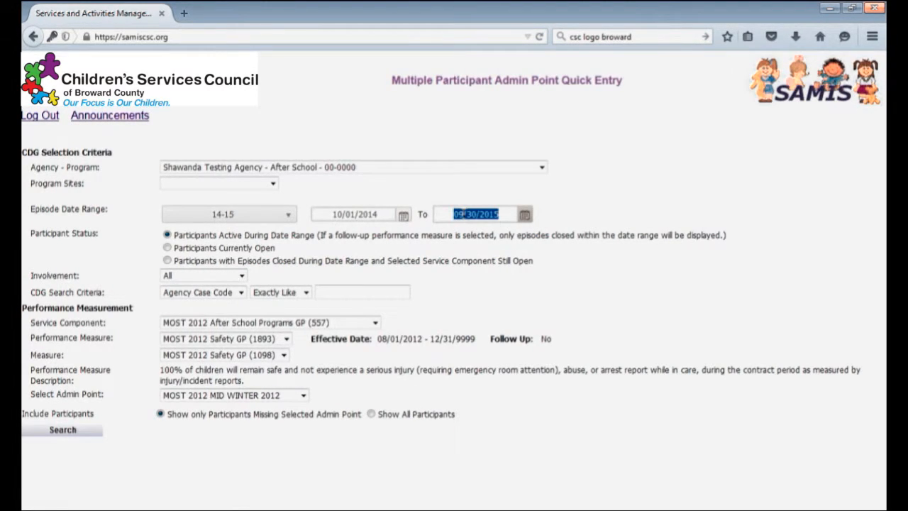
left_click(464, 214)
key("BackSpace")
type("8")
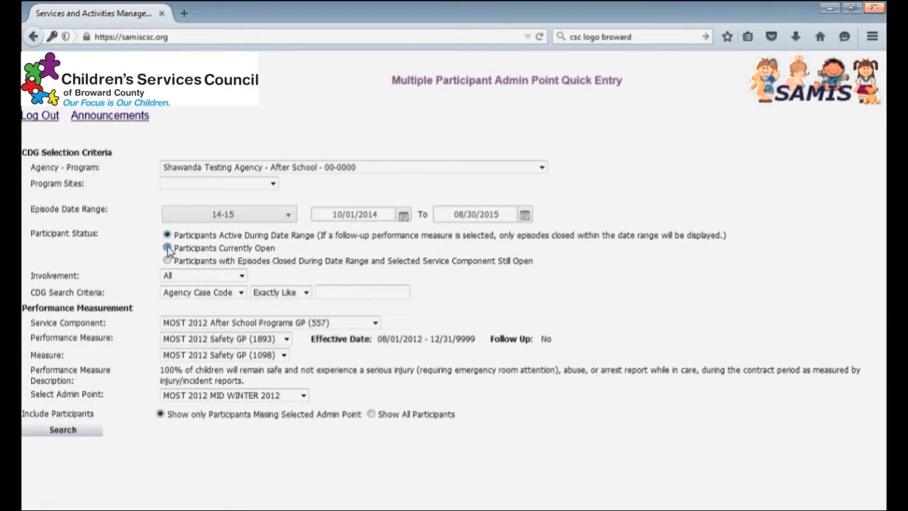
Try the other two participant status options and return to Participants Active During Date Range.
left_click(168, 248)
left_click(168, 261)
left_click(167, 236)
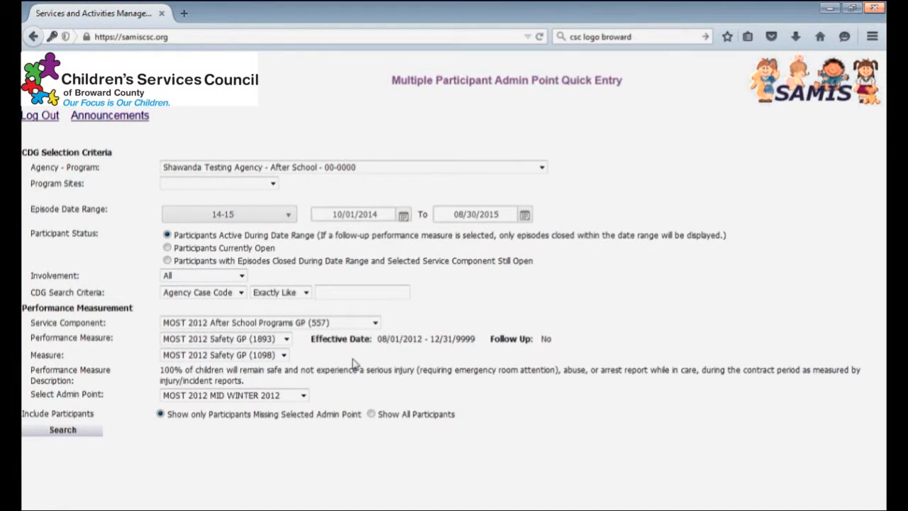
Choose the MOST 2012 DIBELS GP (1894) performance measure and the MOST 2012 END OF SUMMER 2015 admin point.
left_click(287, 339)
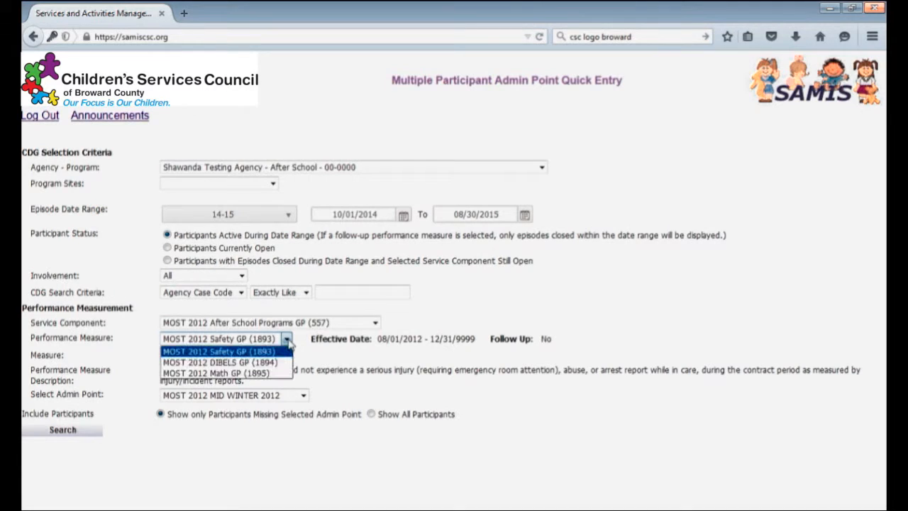
left_click(279, 363)
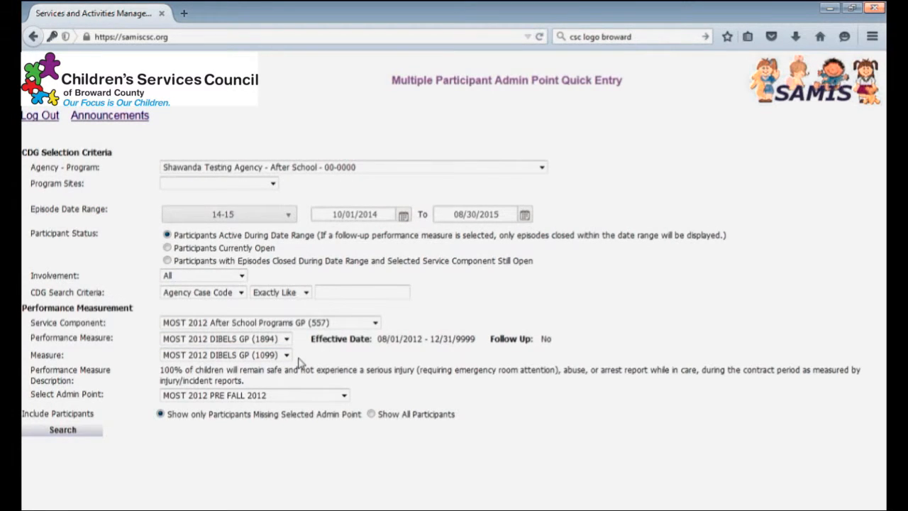
left_click(343, 395)
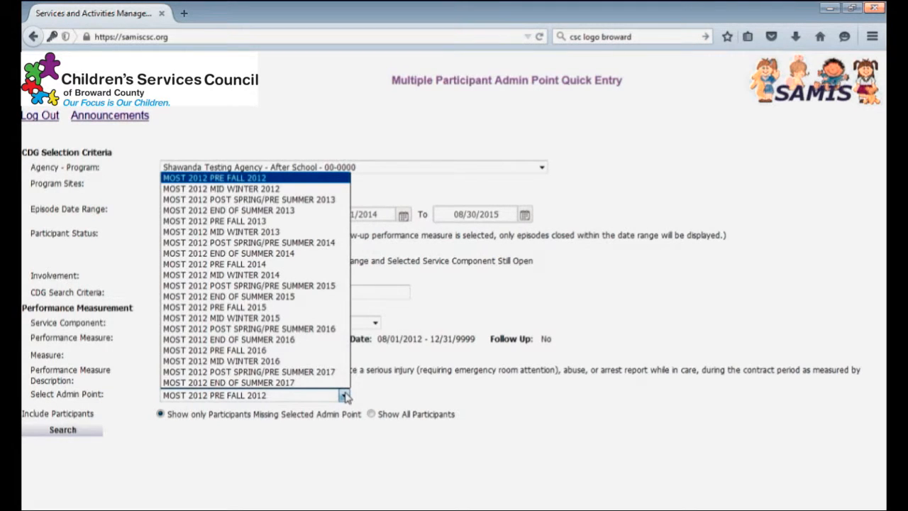
left_click(312, 297)
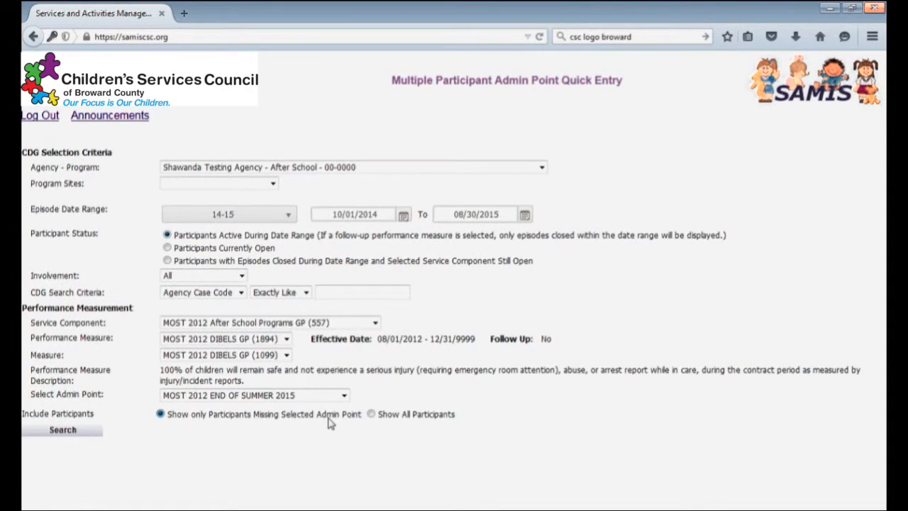
Search for the participants missing the selected admin point and bring the results grid into view.
left_click(371, 415)
left_click(60, 434)
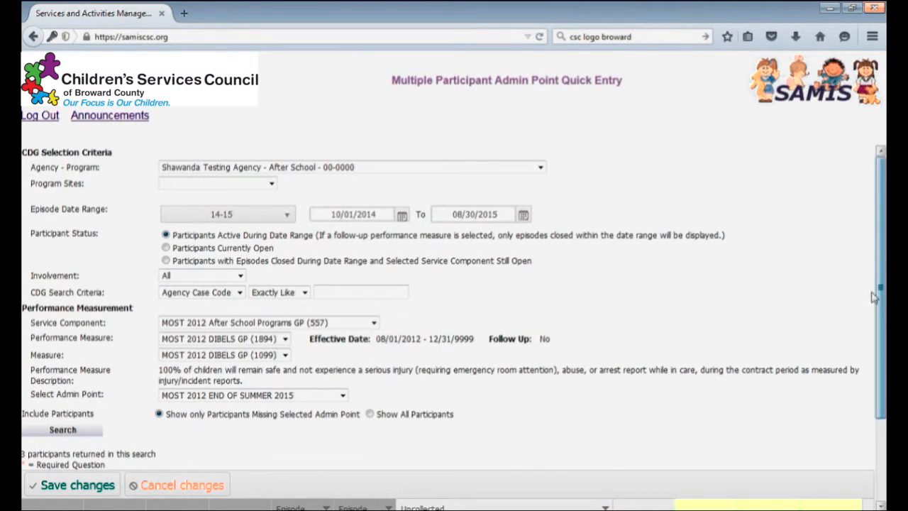
left_click_drag(880, 297, 872, 361)
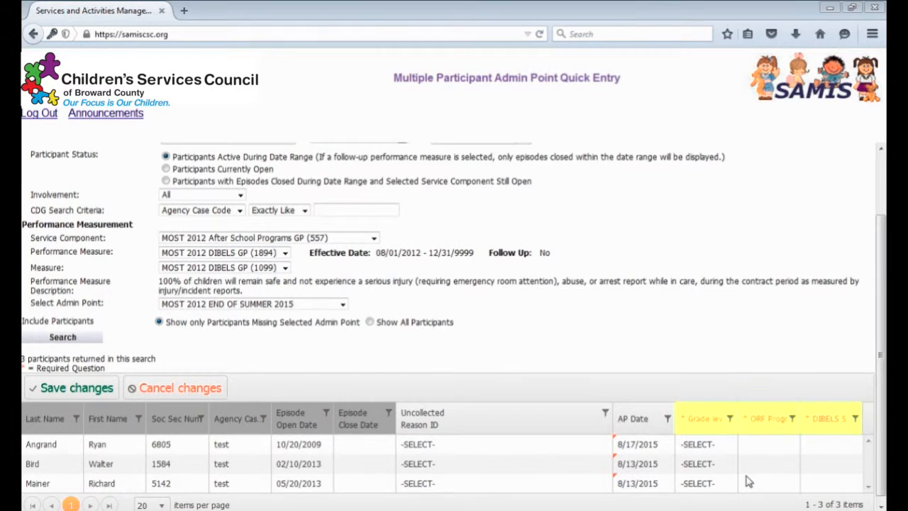
Fill in the first participant's row with 3rd Grade, an ORF value of 5 and a DIBELS value of 6.
left_click(729, 448)
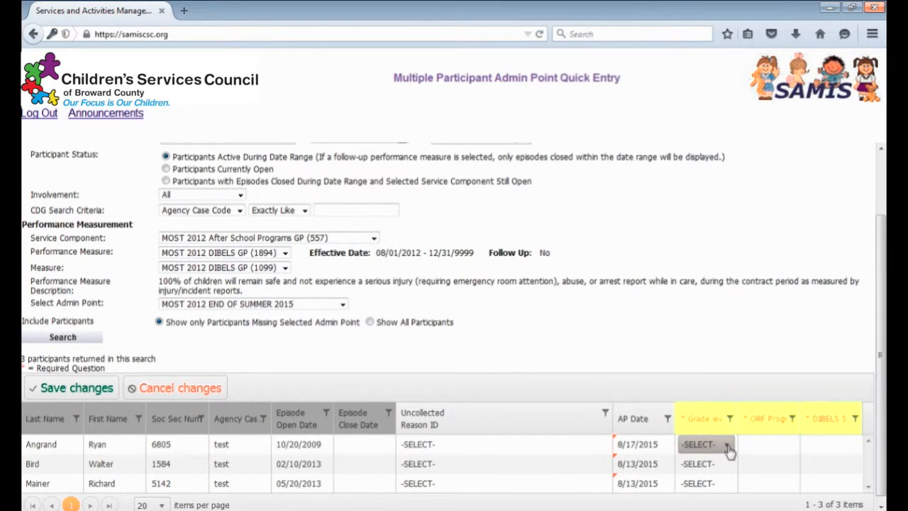
left_click(727, 445)
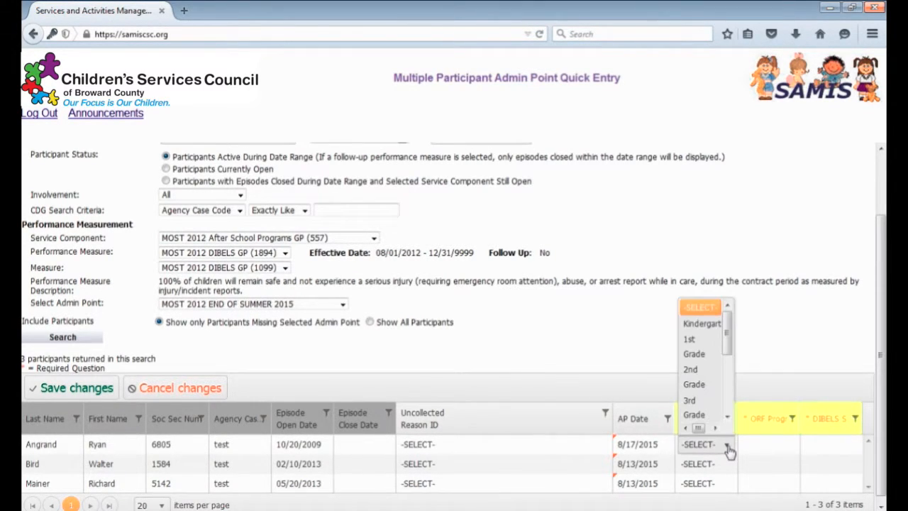
left_click(713, 407)
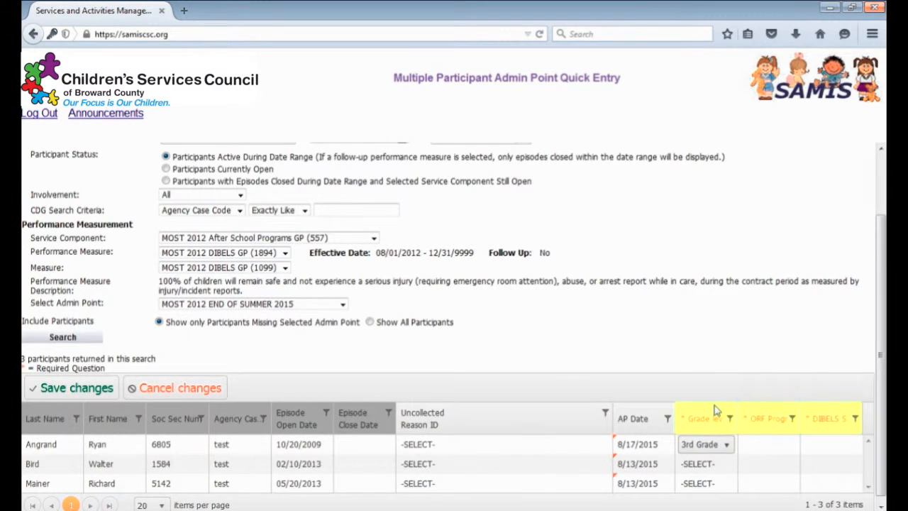
left_click(772, 446)
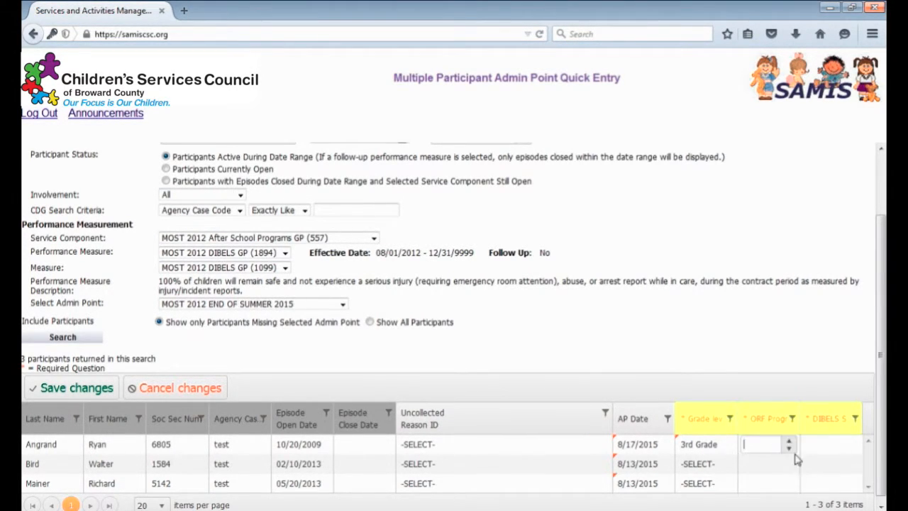
type("5")
left_click(830, 444)
left_click(831, 444)
type("6")
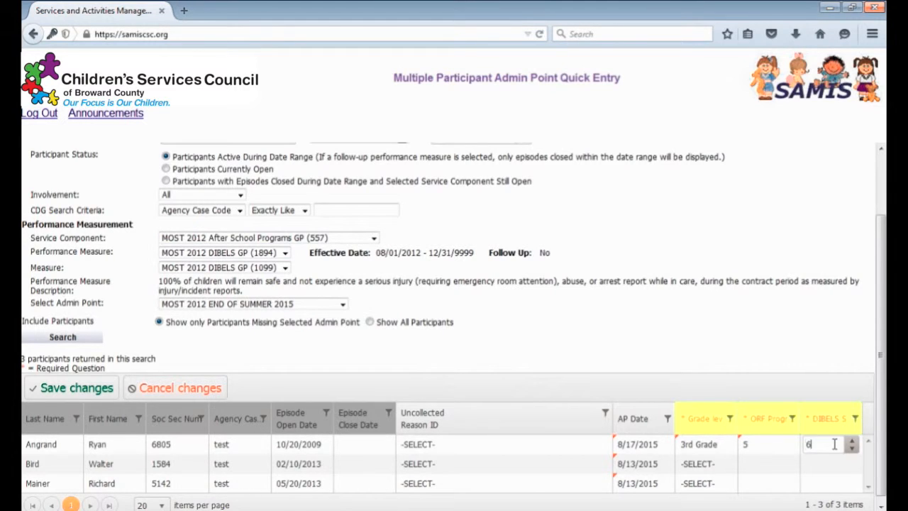
left_click(765, 461)
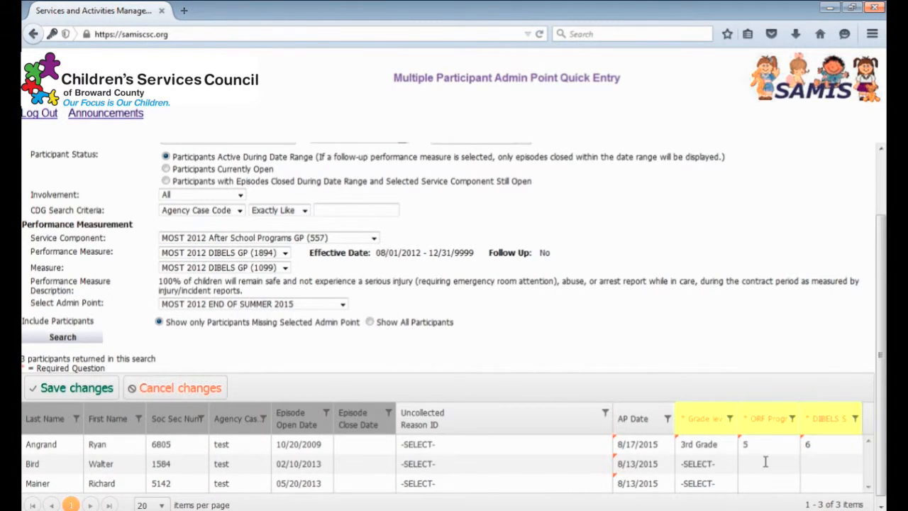
Set the second participant's uncollected reason to "Withdrew from program - without notice".
left_click(577, 468)
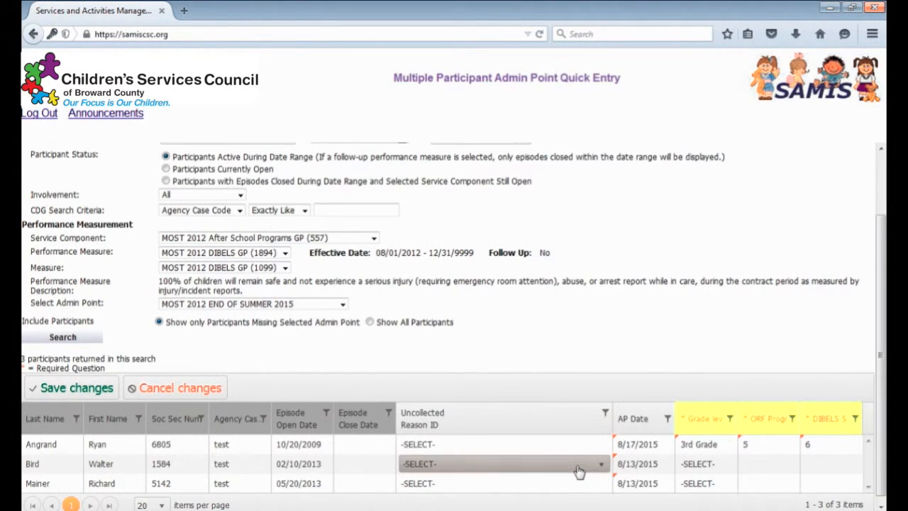
left_click(578, 470)
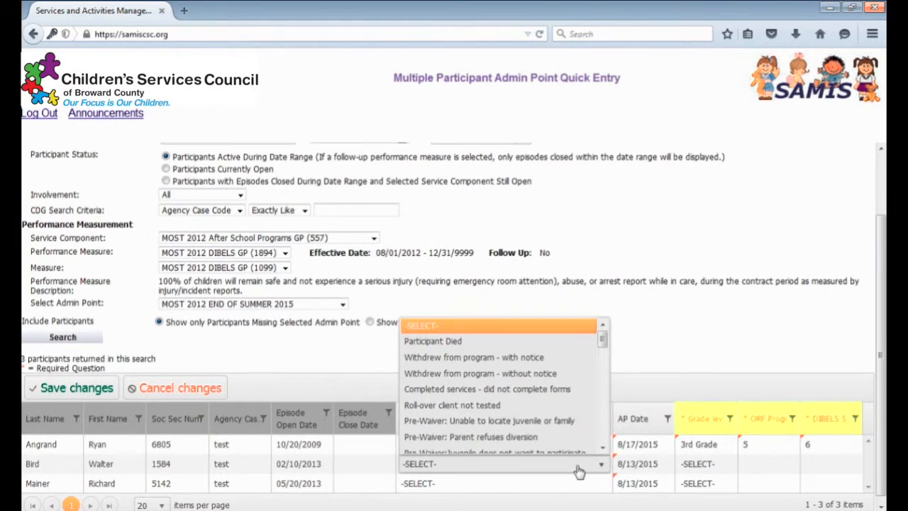
left_click(552, 373)
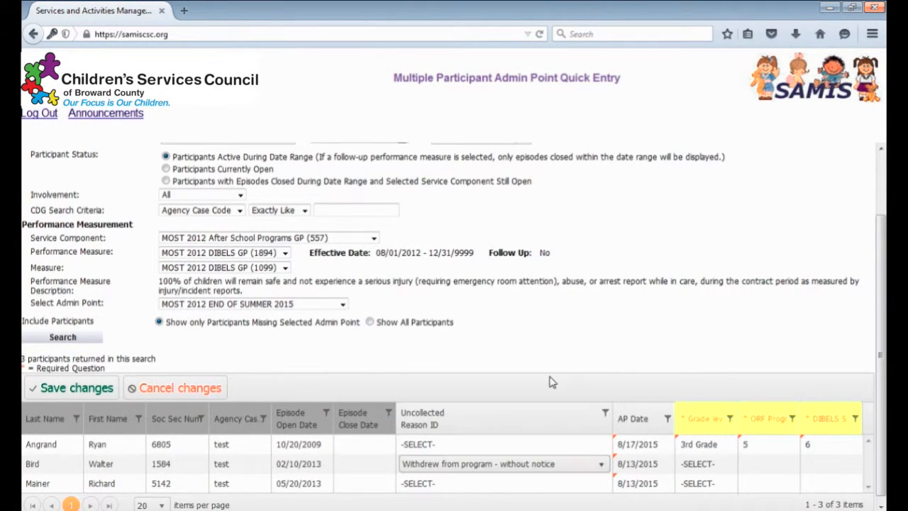
Fill in the third participant's row with 2nd Grade, an ORF value of 4 and a DIBELS value of 3.
left_click(700, 484)
left_click(701, 488)
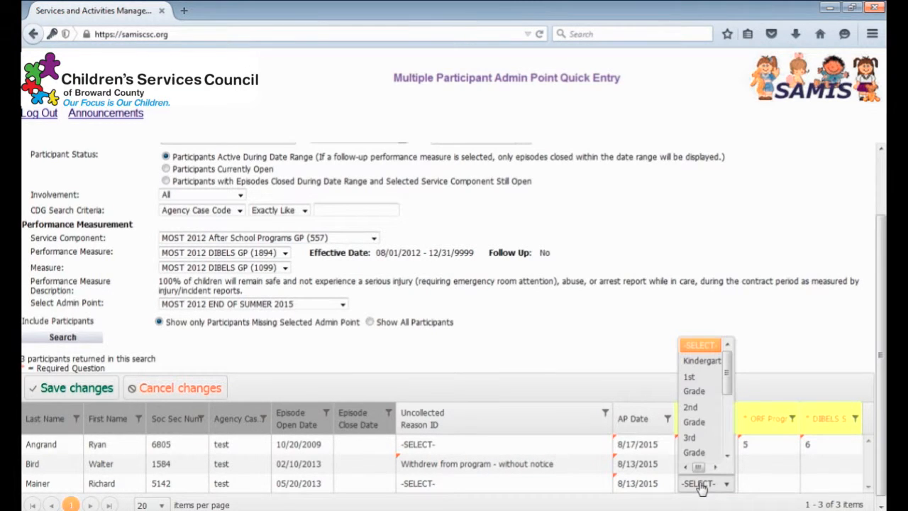
left_click(691, 414)
left_click(763, 482)
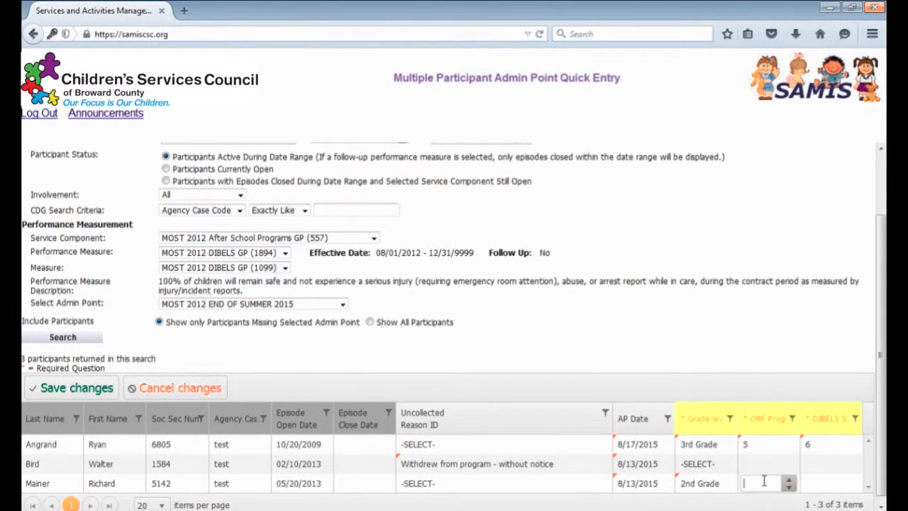
type("4")
left_click(835, 483)
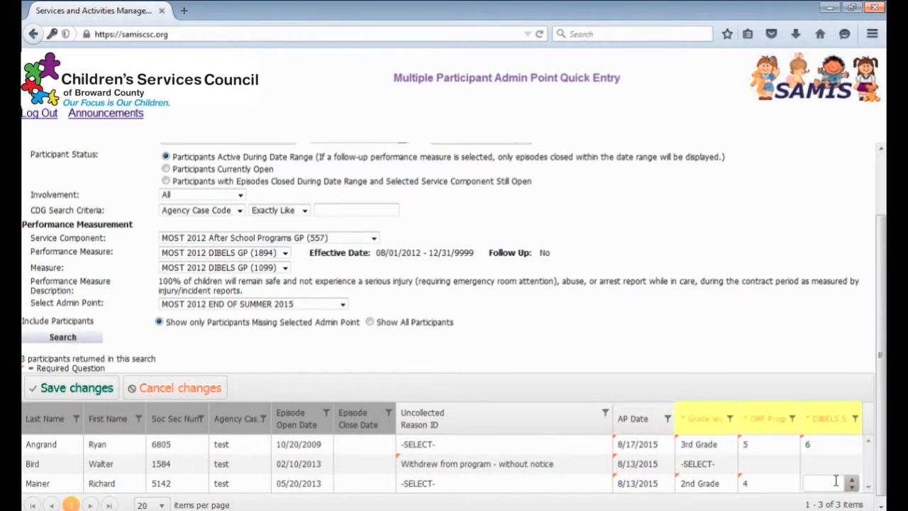
type("3")
left_click(760, 463)
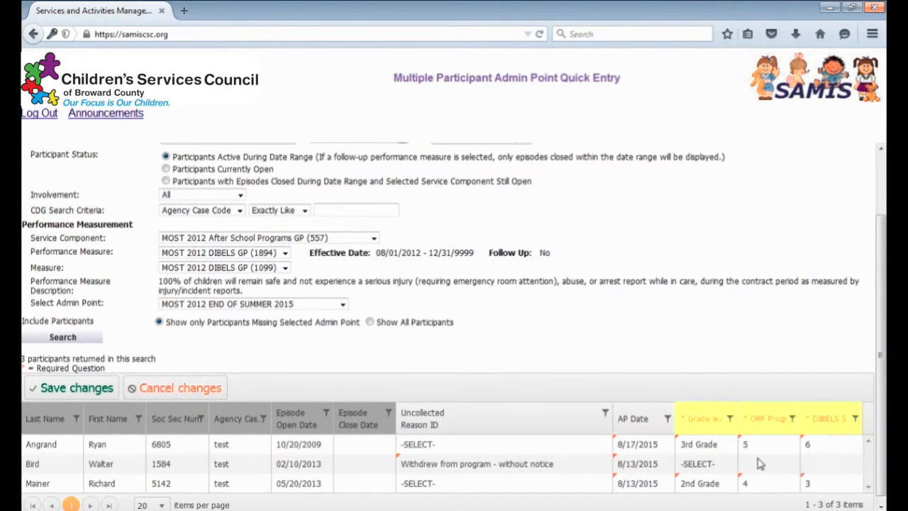
left_click(602, 388)
Change the third participant's DIBELS value to 30 and save the changes to the grid.
left_click(821, 485)
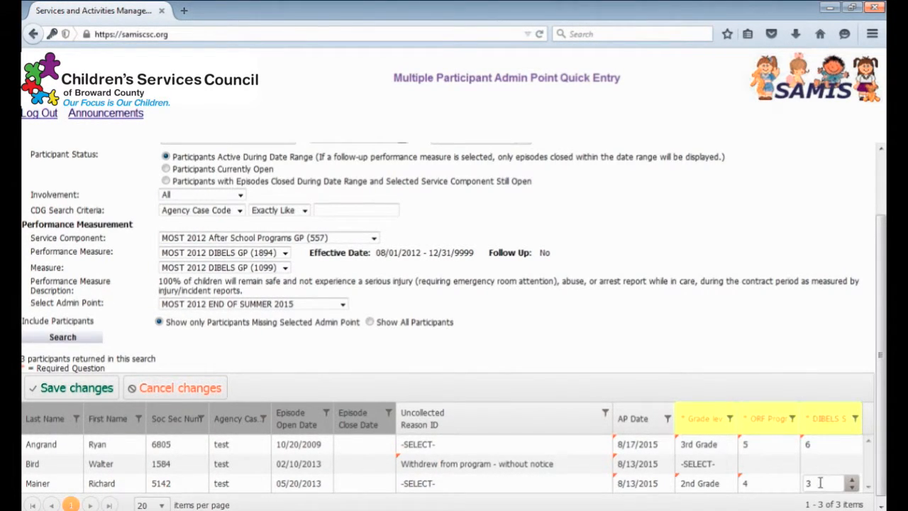
type("0")
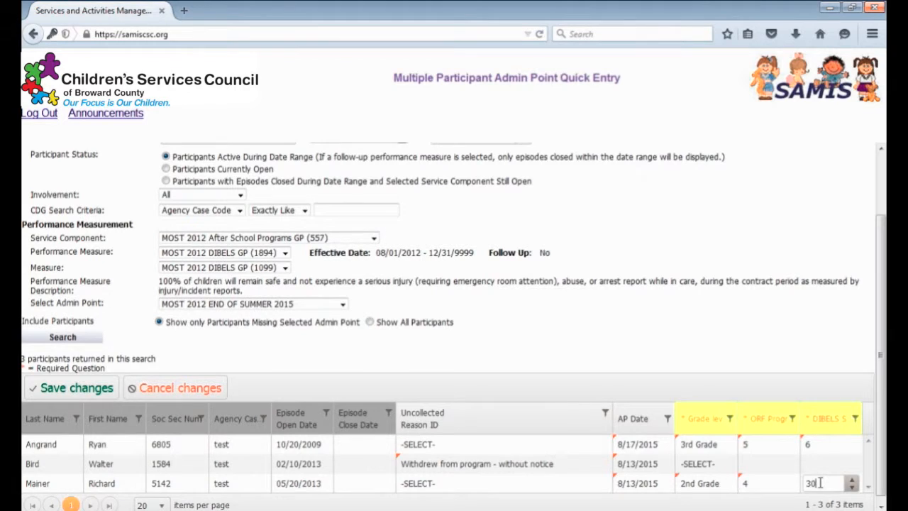
left_click(656, 378)
scroll(592, 350, "down", 1)
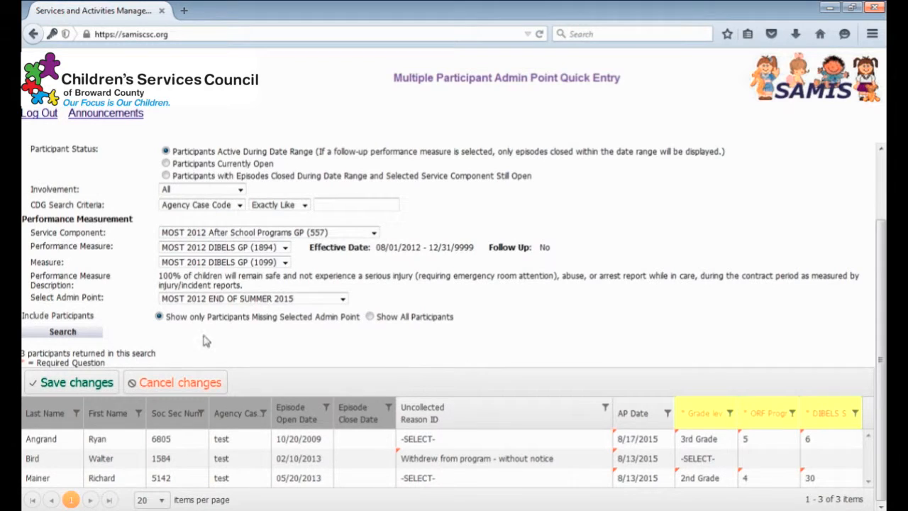
left_click(80, 384)
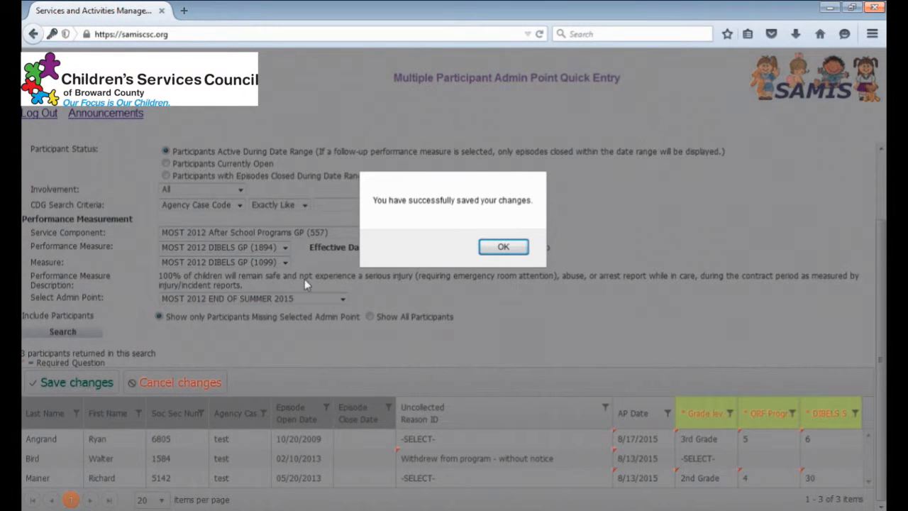
left_click(502, 247)
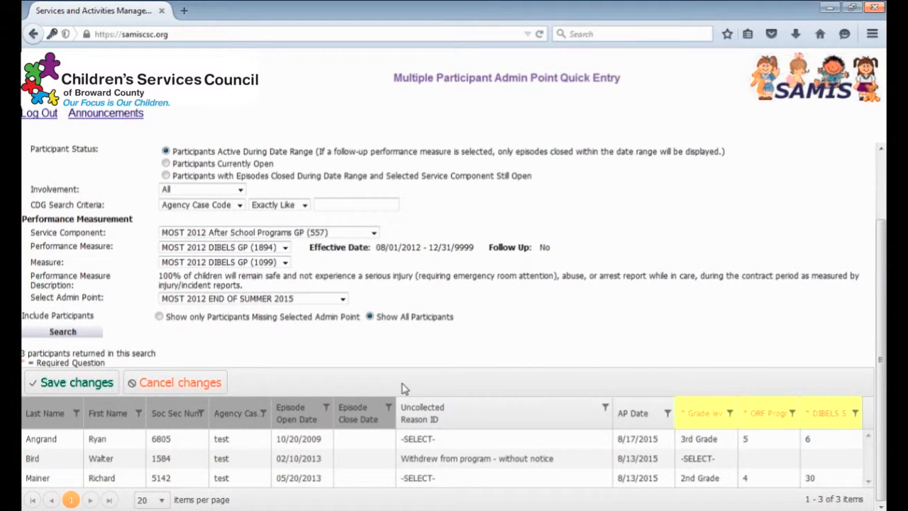
Filter the participants to those whose episode open date ends with 2013.
left_click(328, 411)
left_click(387, 283)
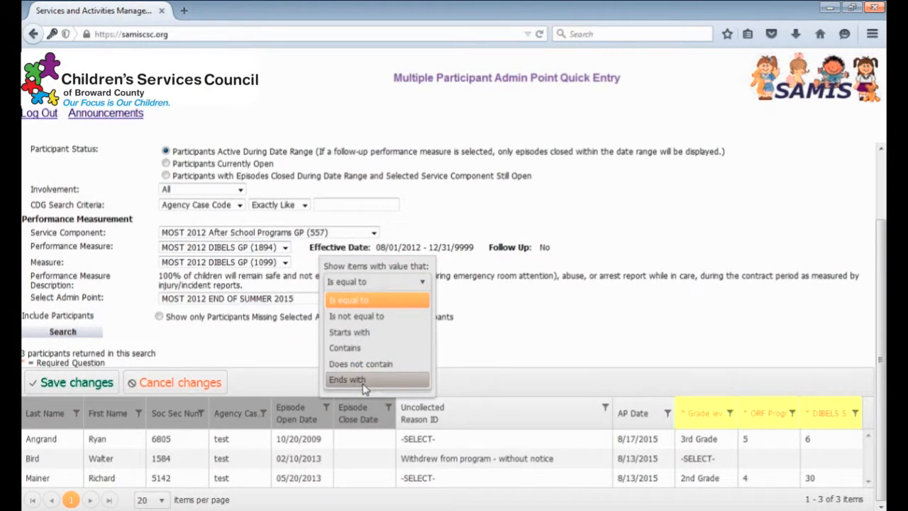
left_click(363, 386)
left_click(365, 303)
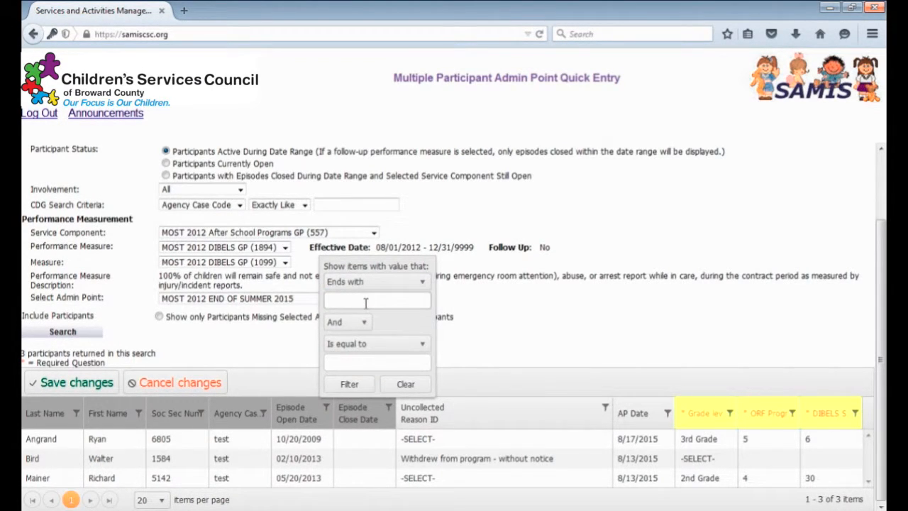
type("2013")
left_click(350, 383)
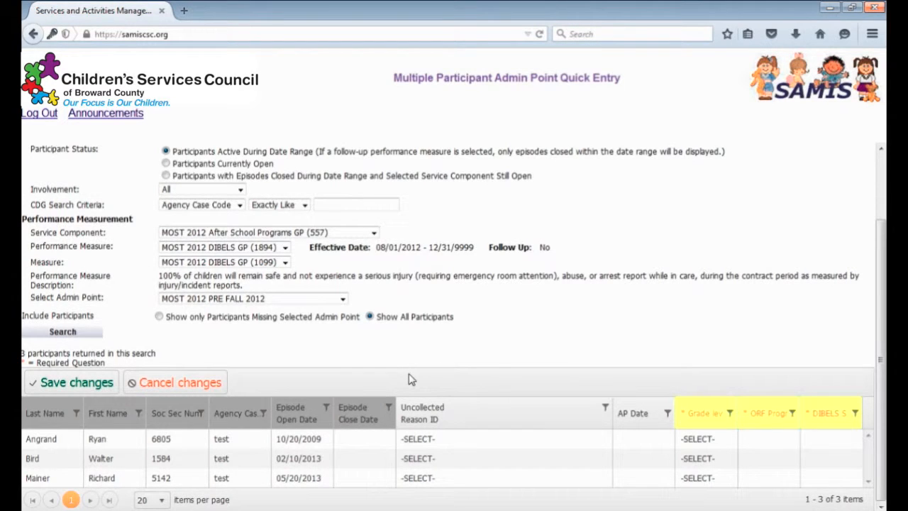
Set the participant grid to show 100 items per page.
left_click(162, 501)
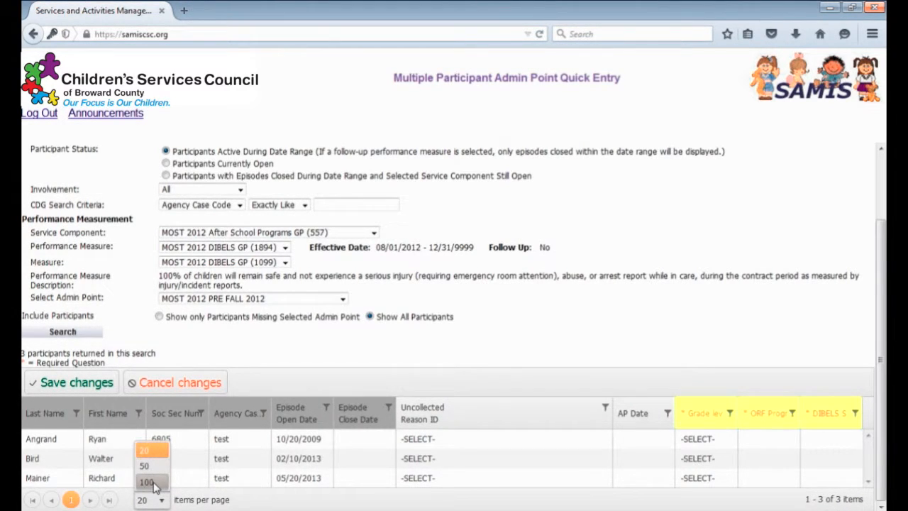
left_click(154, 483)
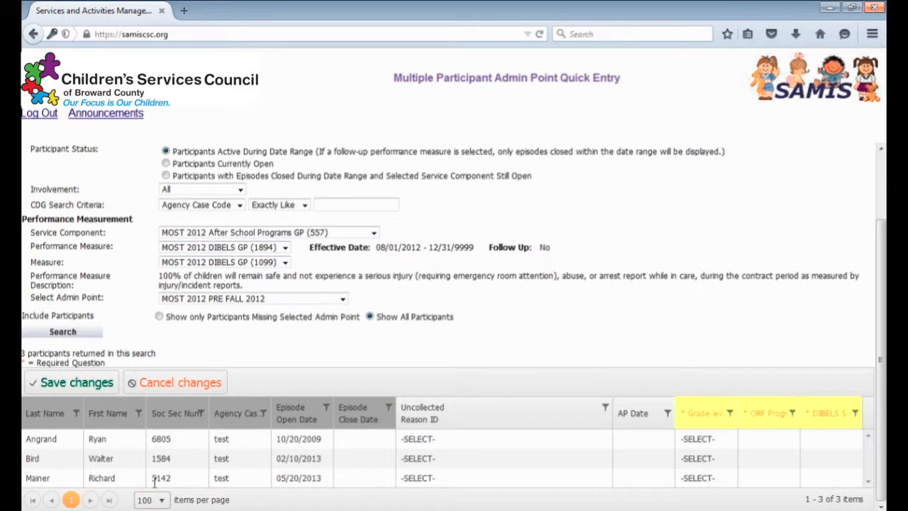